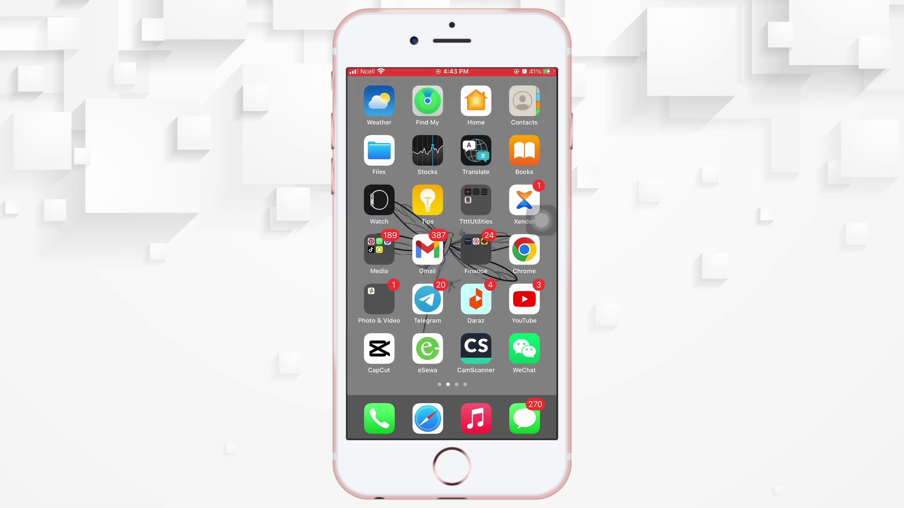
Open the Settings app and go to its General page.
{"action": "left_click", "coordinate": [475, 102]}
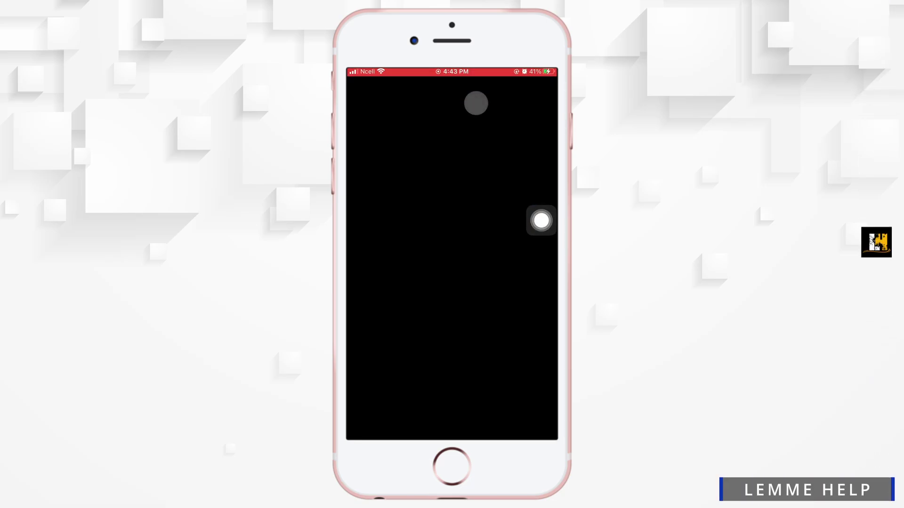
{"action": "scroll", "coordinate": [452, 283], "scroll_direction": "down", "scroll_amount": 3}
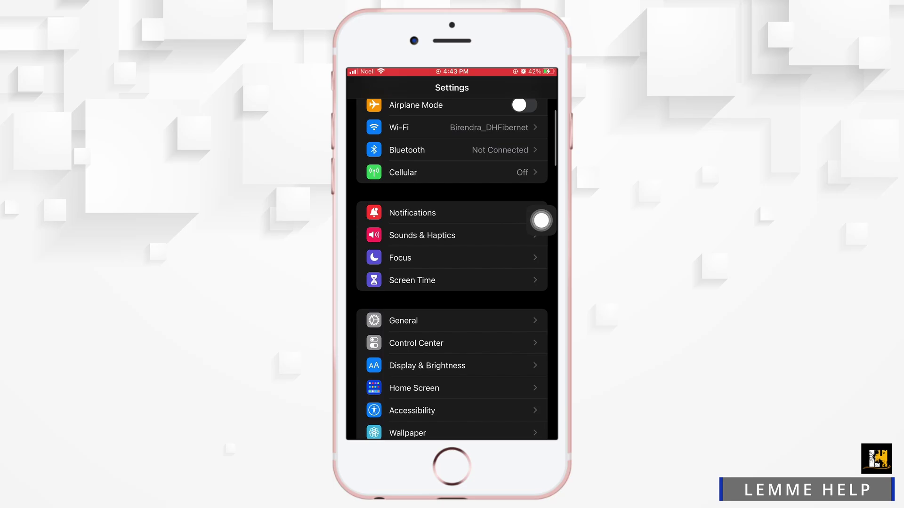
{"action": "scroll", "coordinate": [452, 283], "scroll_direction": "down", "scroll_amount": 3}
{"action": "scroll", "coordinate": [452, 282], "scroll_direction": "down", "scroll_amount": 3}
{"action": "left_click", "coordinate": [491, 148]}
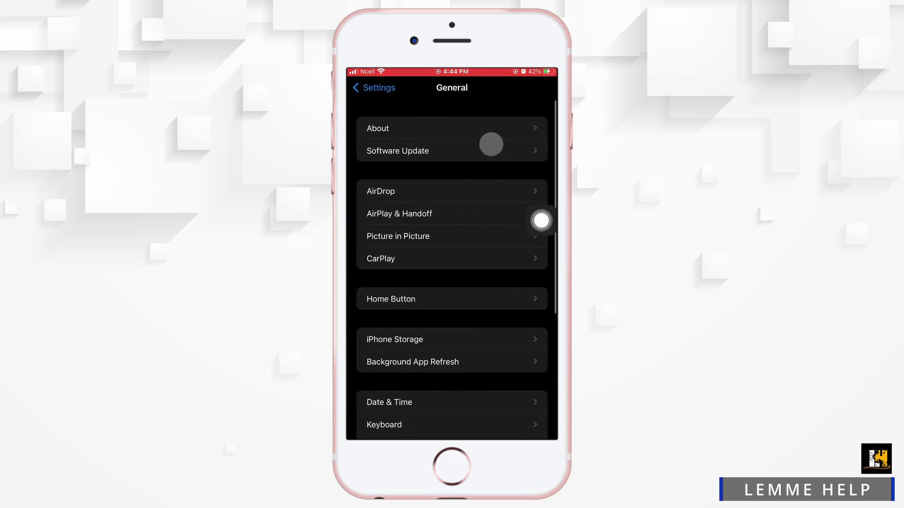
Change Automatically AirPlay to TVs from Never to Ask under AirPlay & Handoff.
{"action": "left_click", "coordinate": [439, 212]}
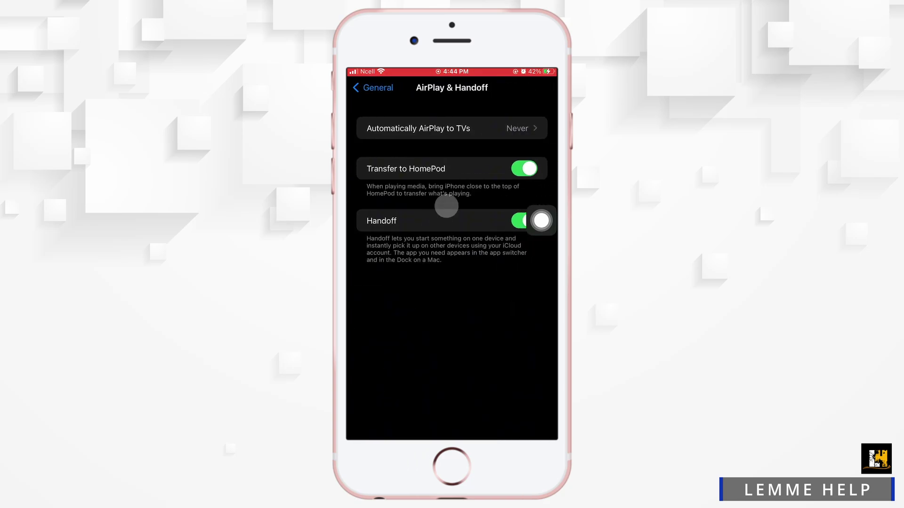
{"action": "left_click", "coordinate": [517, 128]}
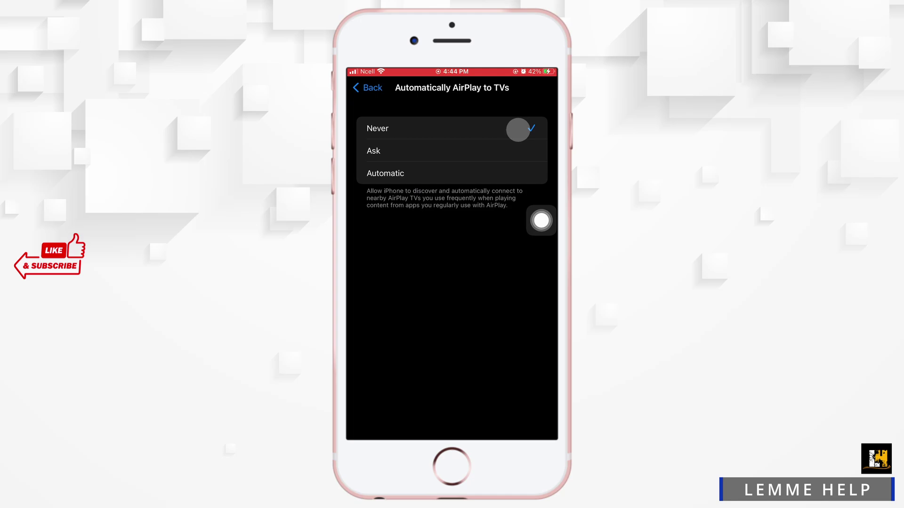
{"action": "left_click", "coordinate": [487, 154]}
{"action": "left_click", "coordinate": [470, 174]}
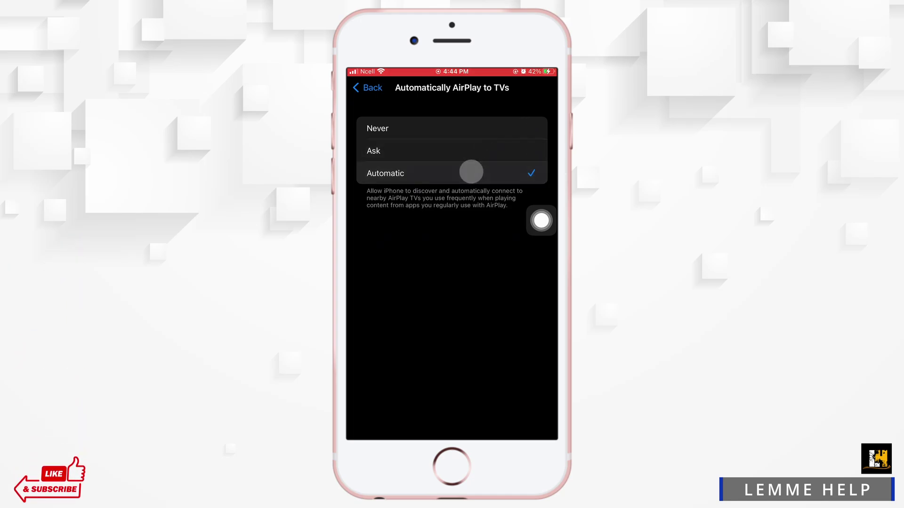
{"action": "left_click", "coordinate": [493, 155]}
Return to the General page, leaving Handoff switched on.
{"action": "left_click", "coordinate": [369, 87]}
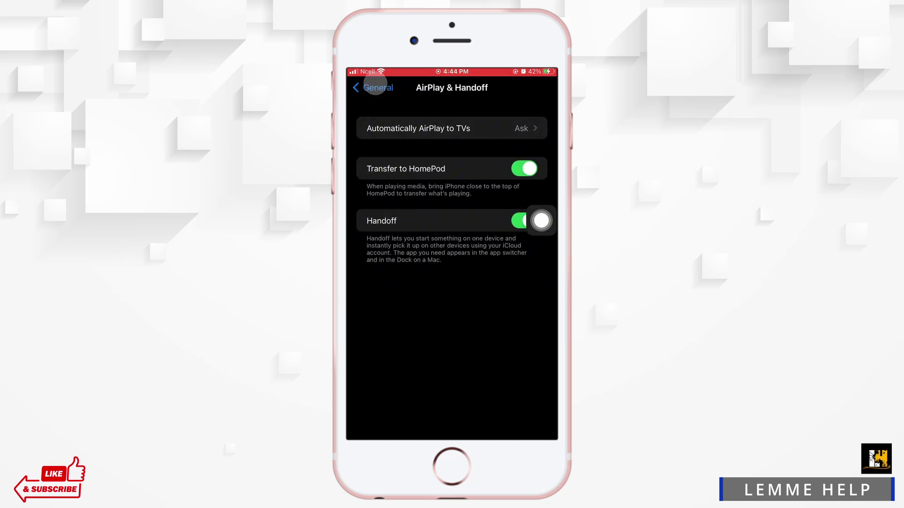
{"action": "left_click_drag", "start_coordinate": [541, 220], "coordinate": [541, 309]}
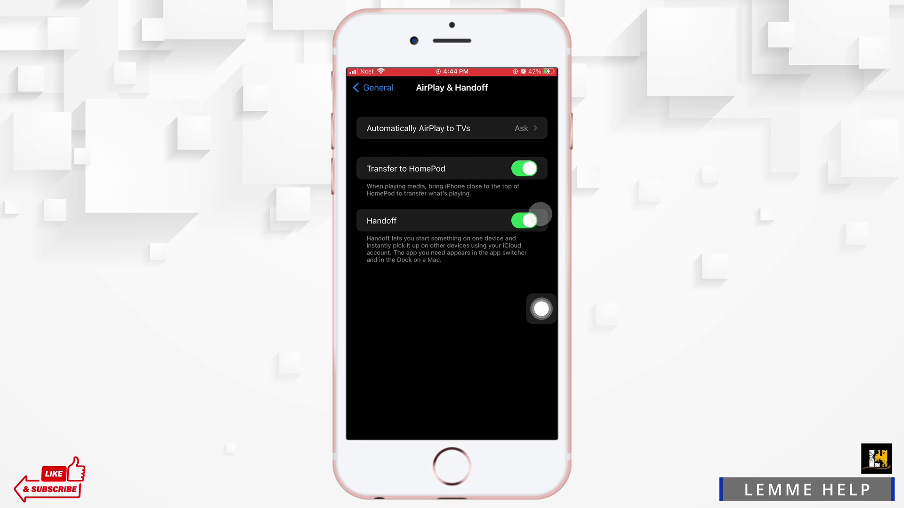
{"action": "left_click", "coordinate": [375, 87]}
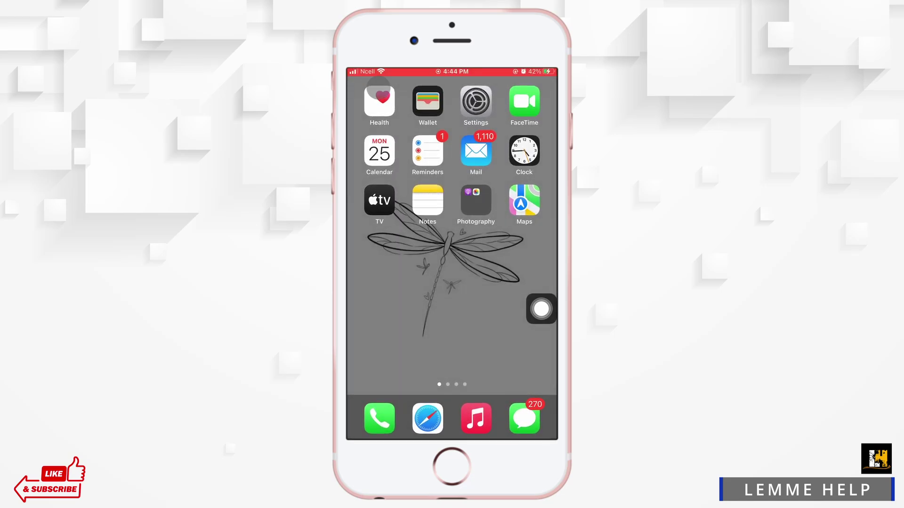
Open Control Center and show the Screen Mirroring panel, still searching for devices.
{"action": "left_click_drag", "start_coordinate": [452, 434], "coordinate": [452, 247]}
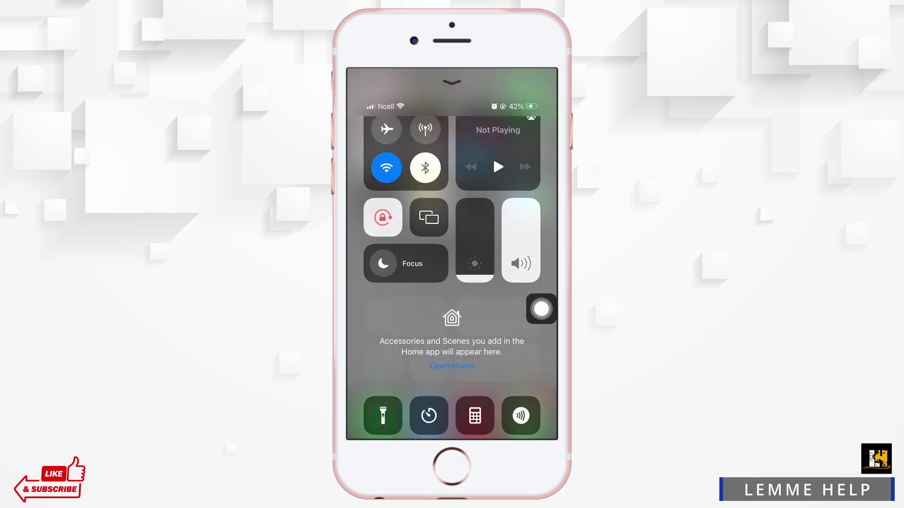
{"action": "left_click", "coordinate": [540, 309]}
{"action": "left_click", "coordinate": [411, 347]}
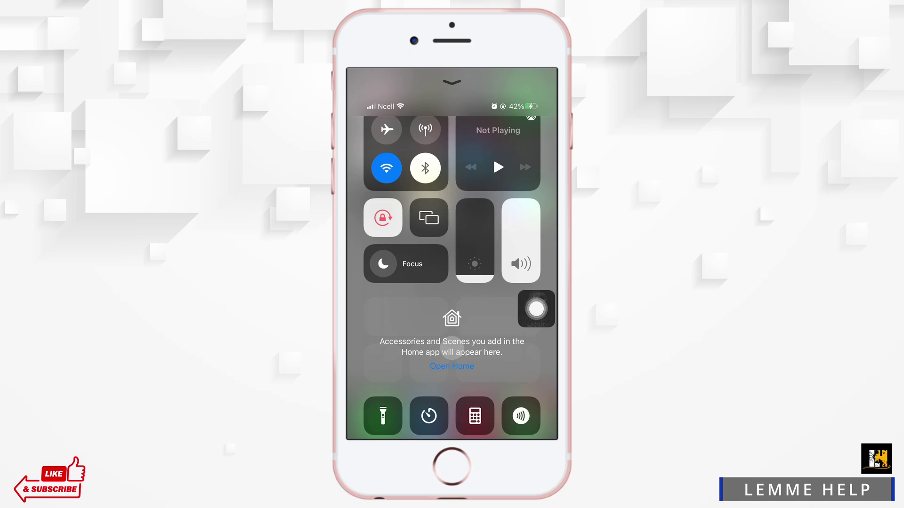
{"action": "left_click", "coordinate": [429, 216]}
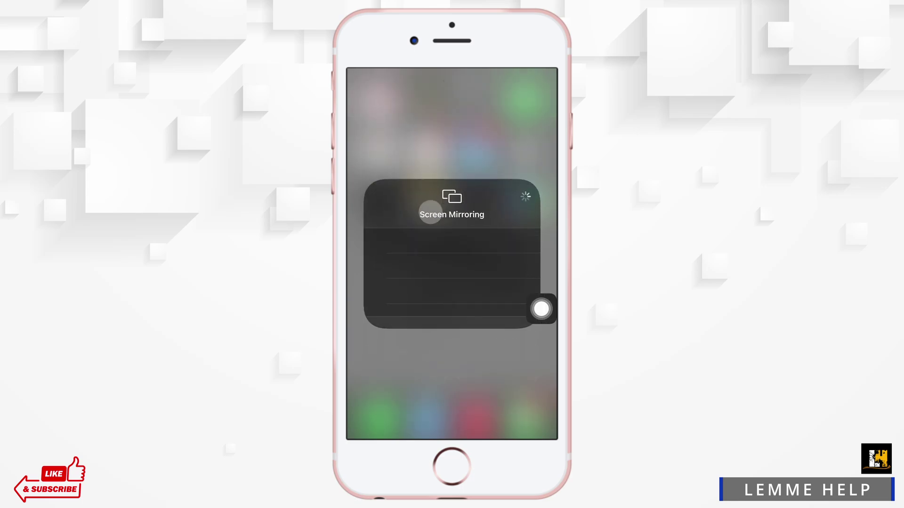